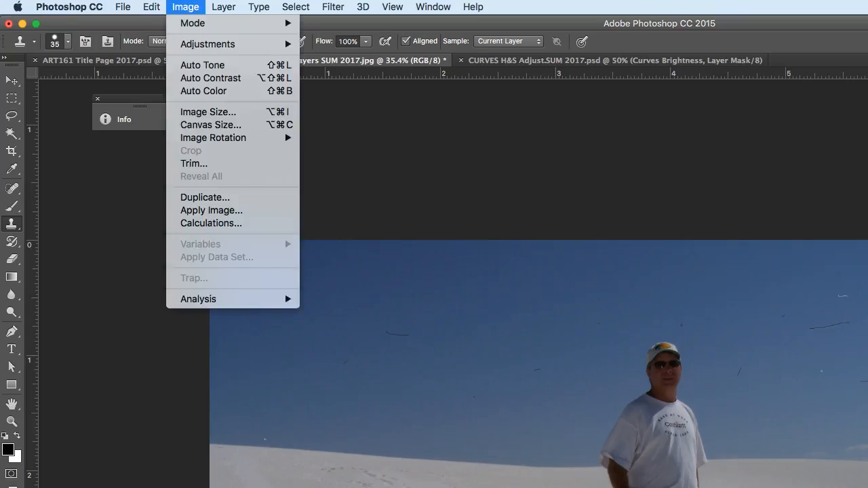
# Open the image size settings, try a width of 15 inches with resampling on, and undo that width
pyautogui.click(197, 114)
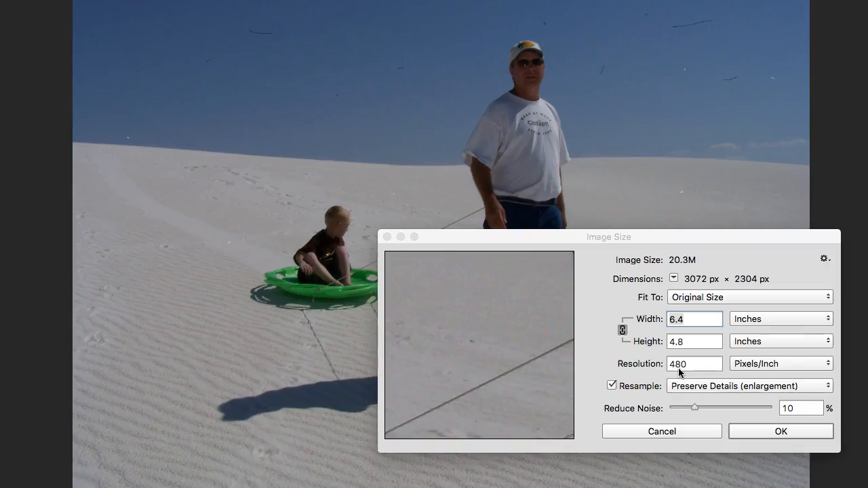
pyautogui.click(771, 320)
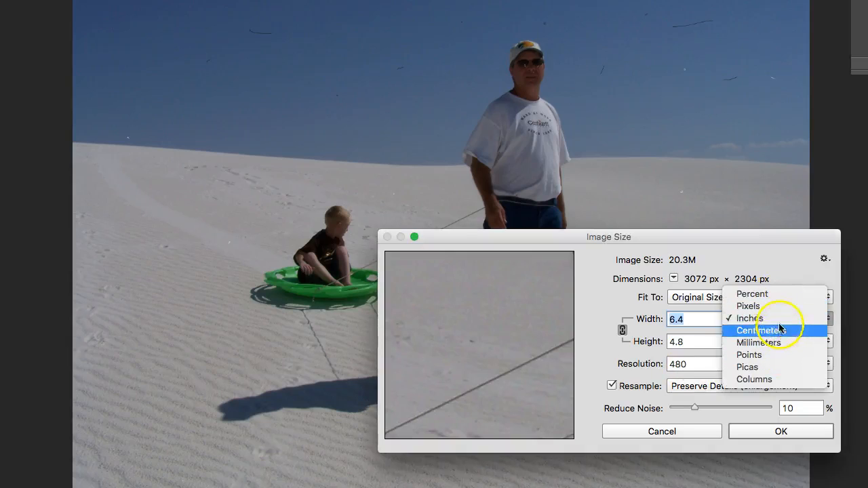
pyautogui.click(779, 320)
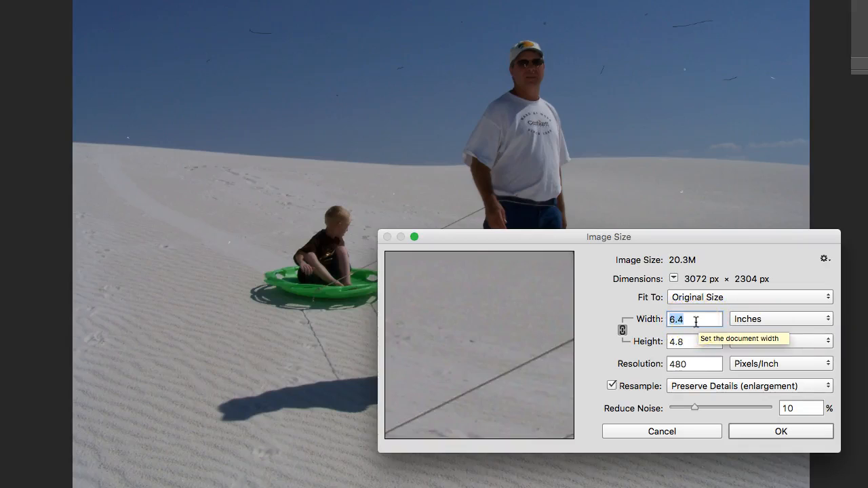
pyautogui.write('15')
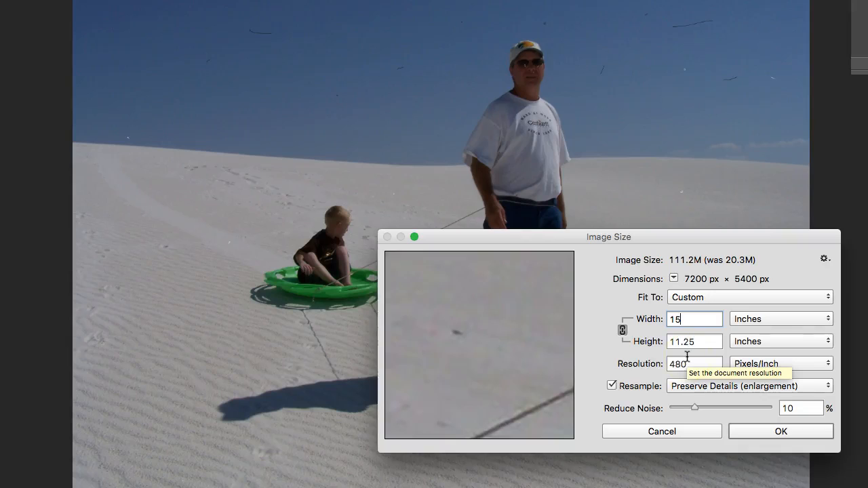
pyautogui.press('super+z')
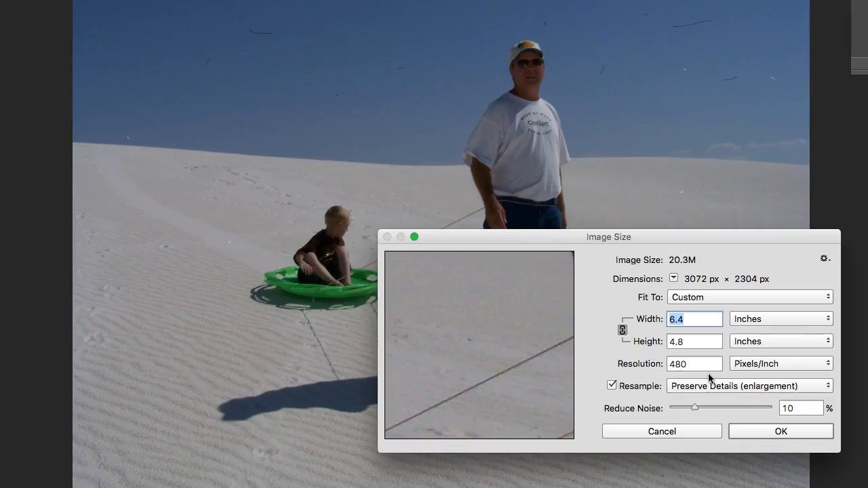
# Turn off resampling and set the photo's resolution to 200 pixels/inch
pyautogui.click(612, 386)
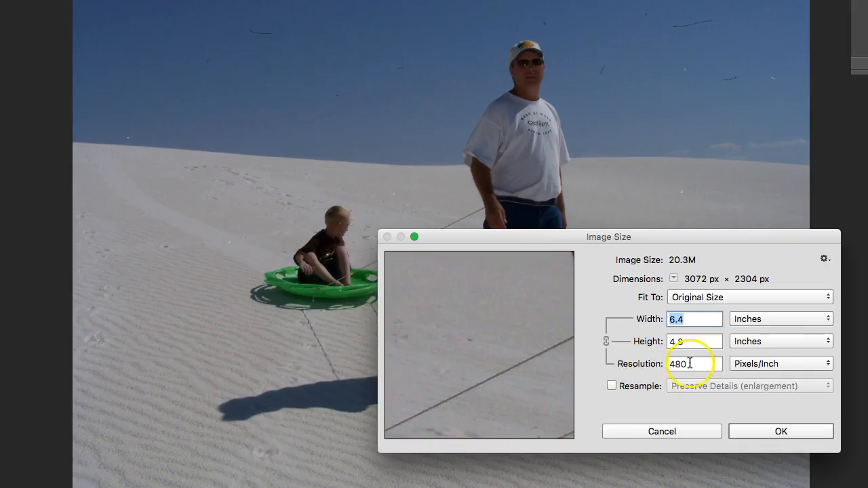
pyautogui.moveTo(692, 365); pyautogui.dragTo(671, 363)
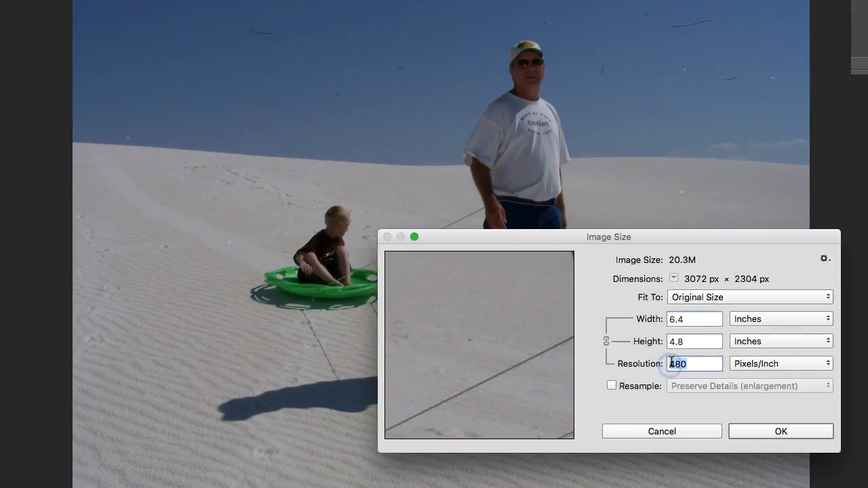
pyautogui.write('200')
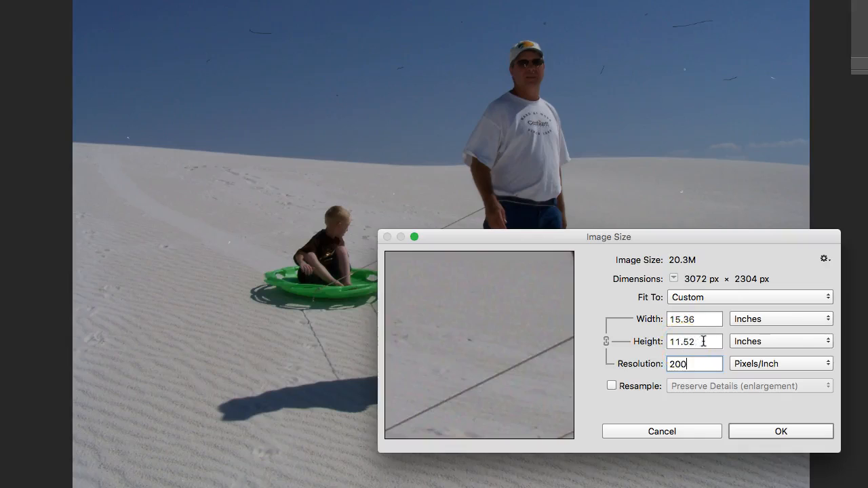
# Turn resampling back on, set the photo's width to 15 inches, and apply the new image size
pyautogui.click(611, 386)
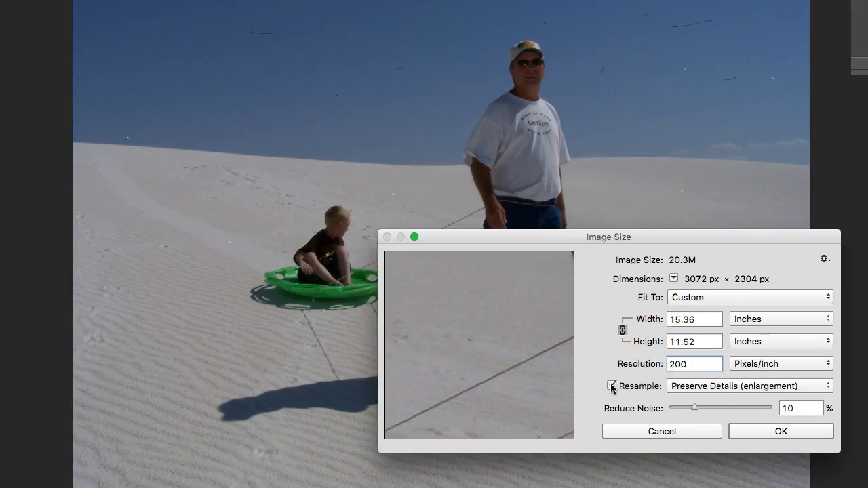
pyautogui.click(686, 320)
pyautogui.moveTo(686, 320); pyautogui.dragTo(682, 321)
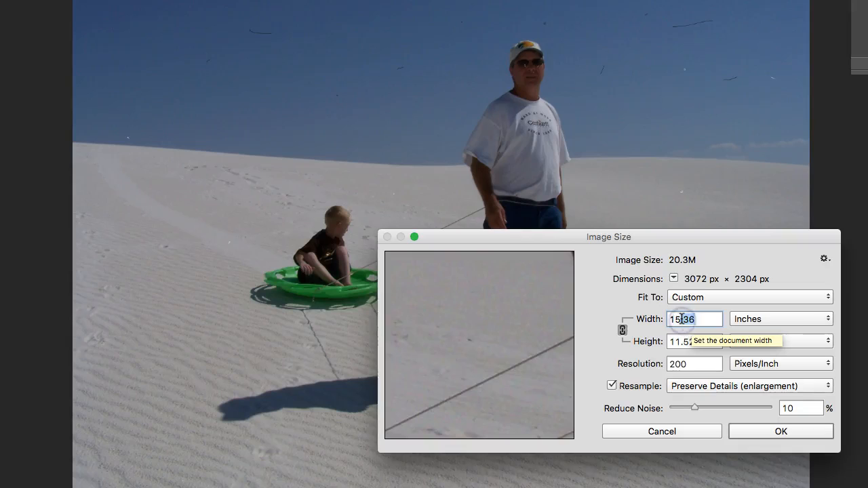
pyautogui.press('BackSpace')
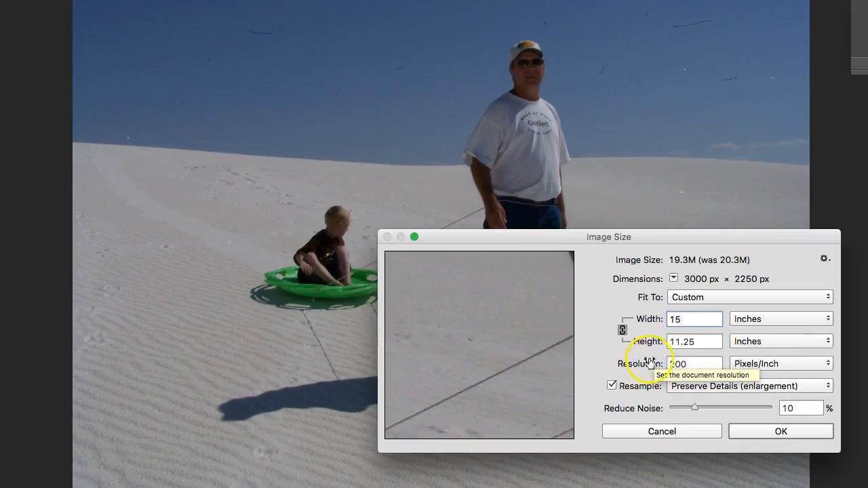
pyautogui.click(693, 342)
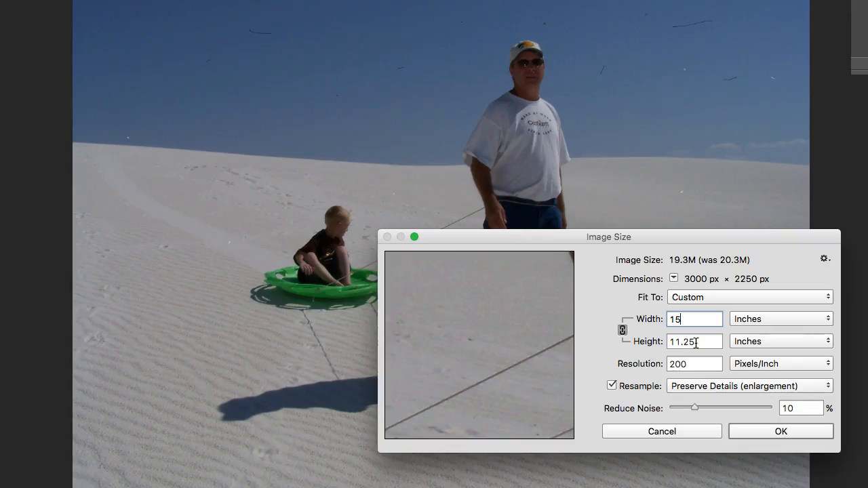
pyautogui.click(774, 433)
pyautogui.click(756, 432)
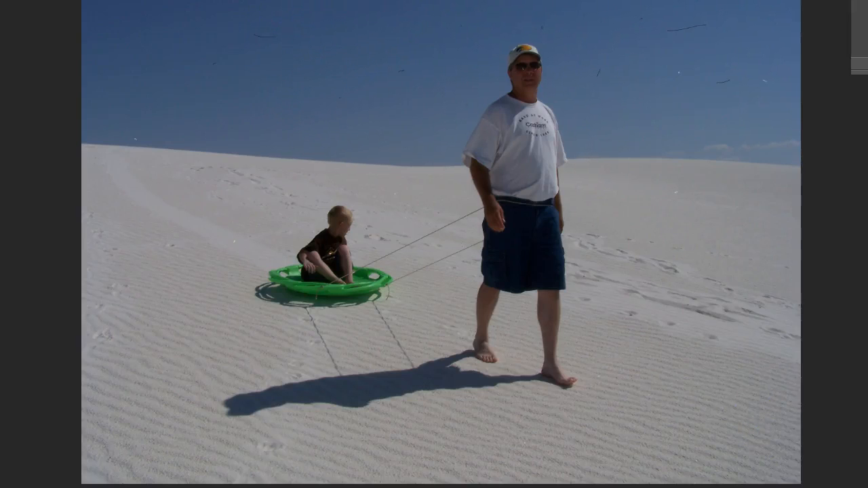
# Start a crop of the resized photo with the Crop tool
pyautogui.press('c')
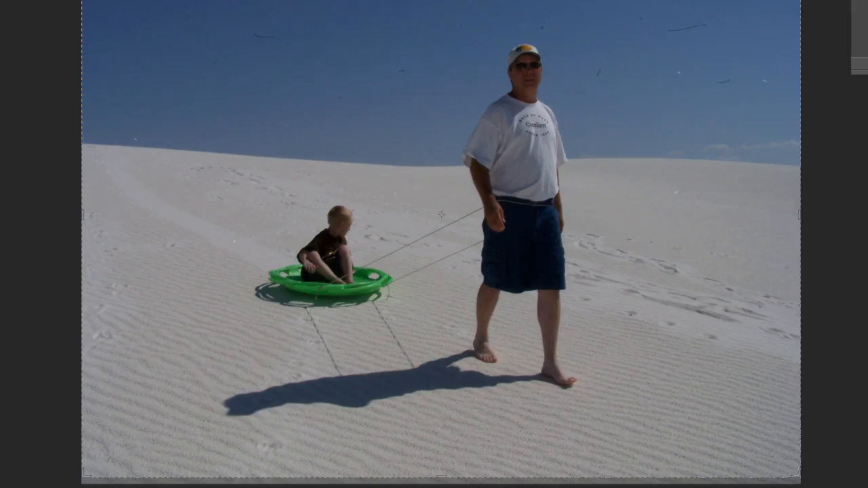
pyautogui.press('Return')
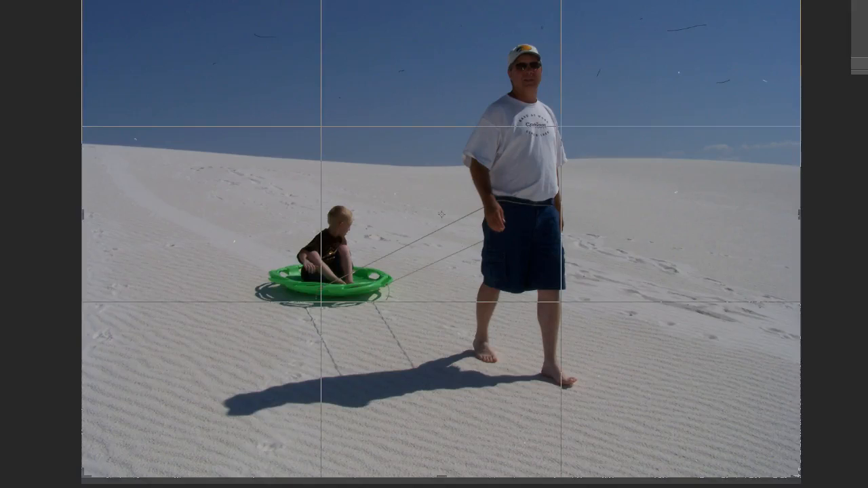
pyautogui.moveTo(441, 285)
pyautogui.mouseDown()
pyautogui.moveTo(363, 74)
pyautogui.moveTo(461, 253)
pyautogui.moveTo(445, 301)
pyautogui.moveTo(441, 293)
pyautogui.mouseUp()
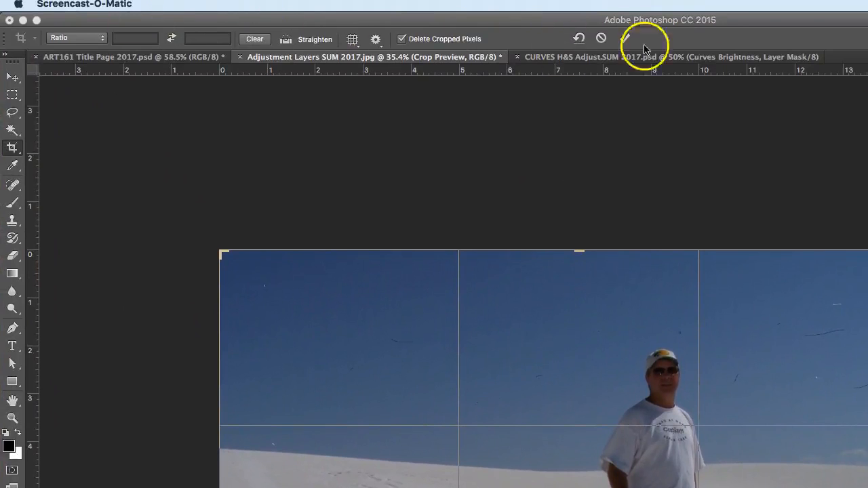
pyautogui.click(867, 122)
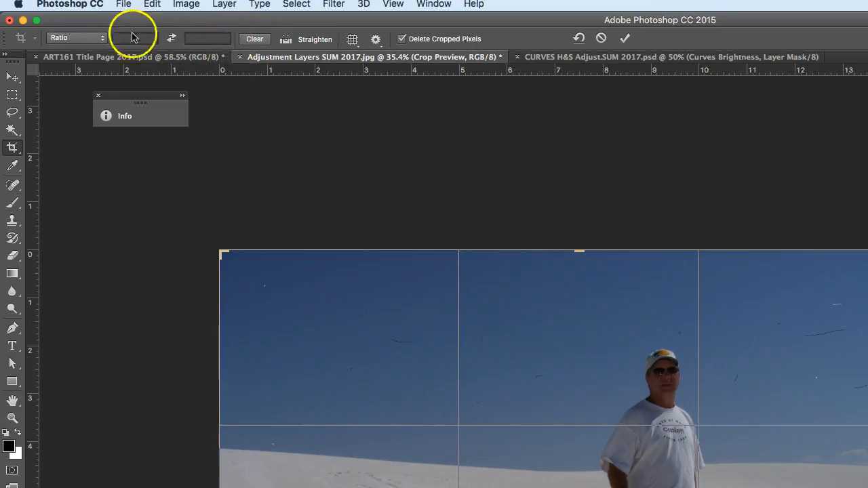
# Set the crop to W x H x Resolution with 15 in width, 11 in height and 200 px/in
pyautogui.click(95, 39)
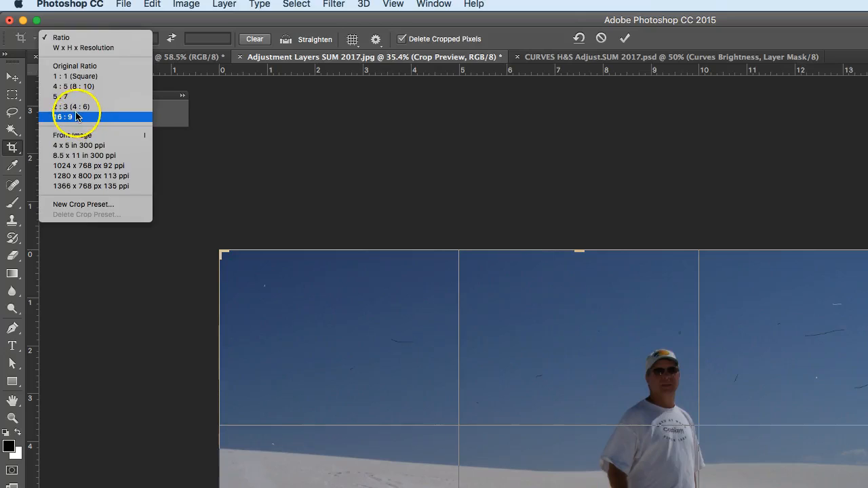
pyautogui.click(75, 49)
pyautogui.click(133, 38)
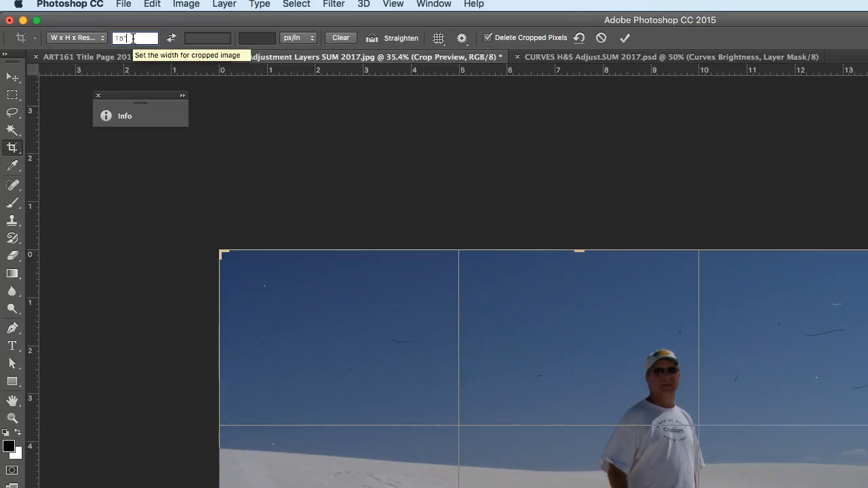
pyautogui.click(193, 39)
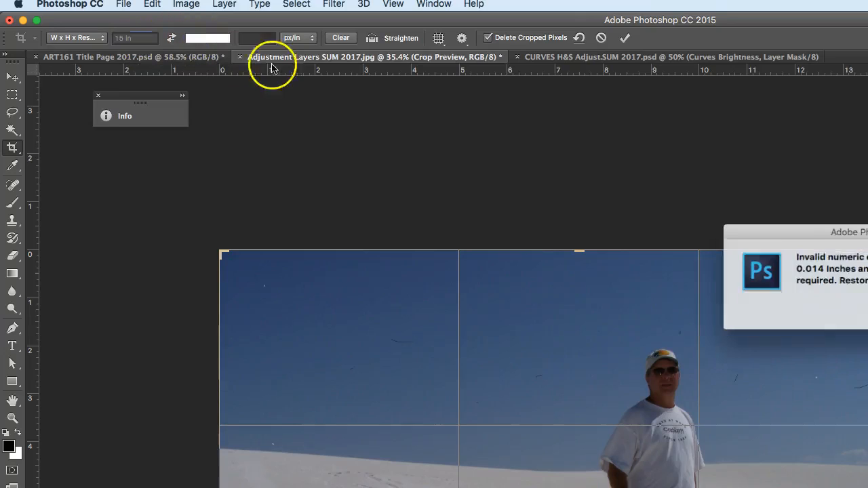
pyautogui.press('Return')
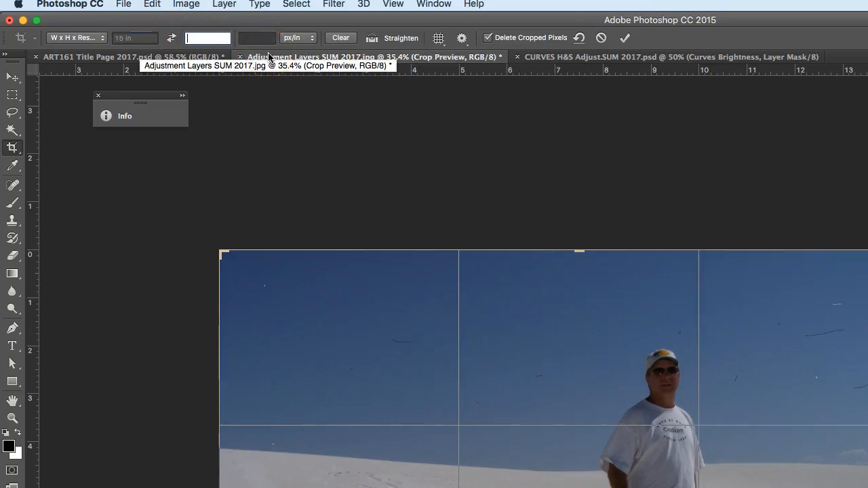
pyautogui.write('1')
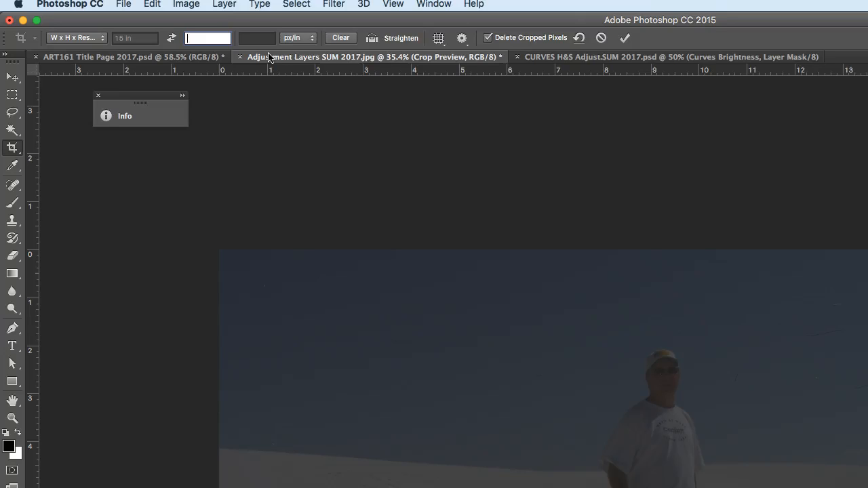
pyautogui.write('1')
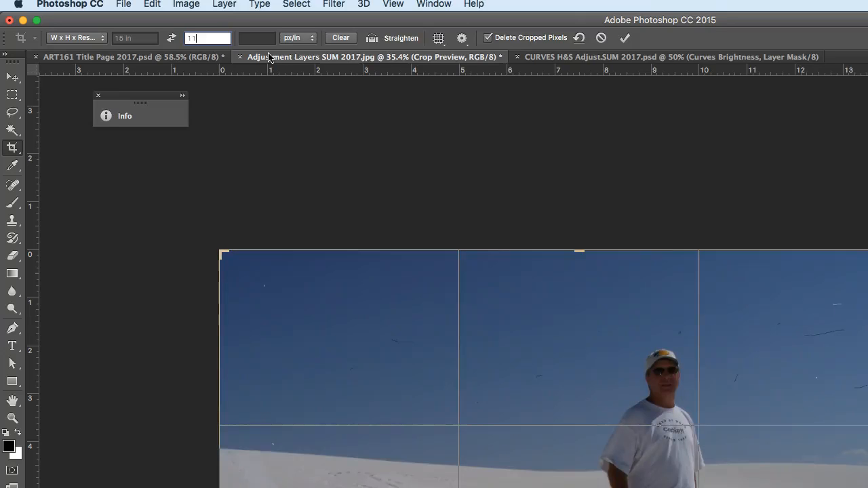
pyautogui.click(255, 37)
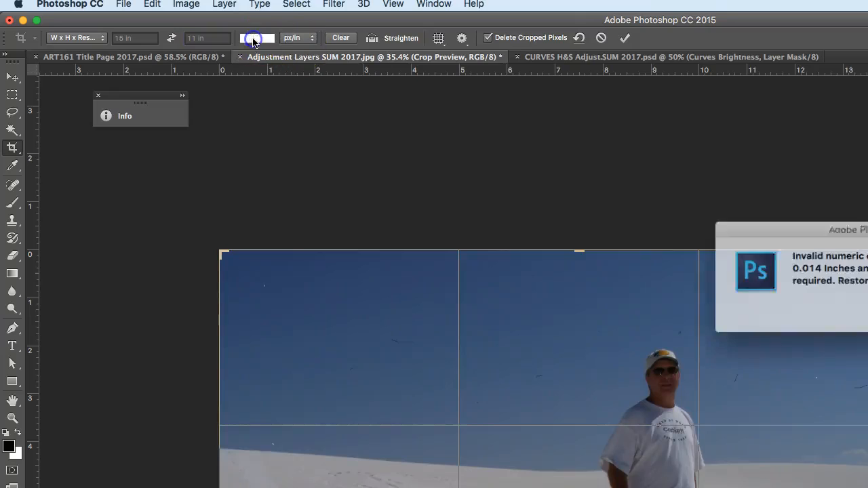
pyautogui.click(867, 309)
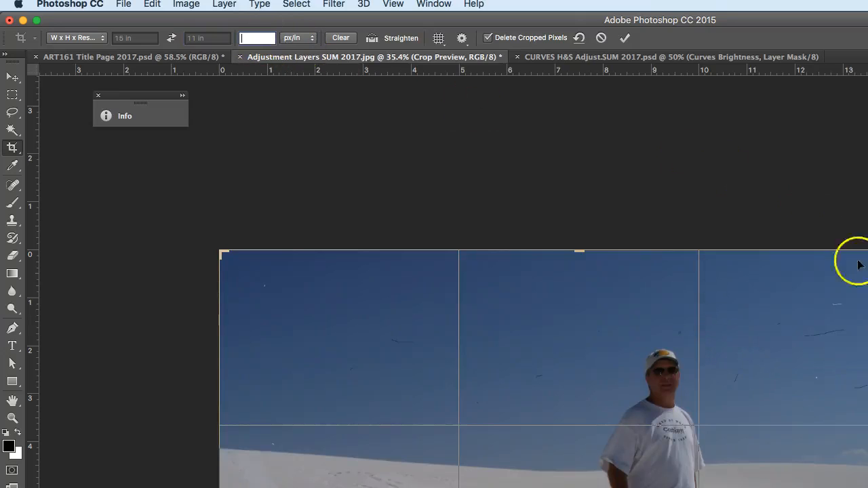
pyautogui.write('200')
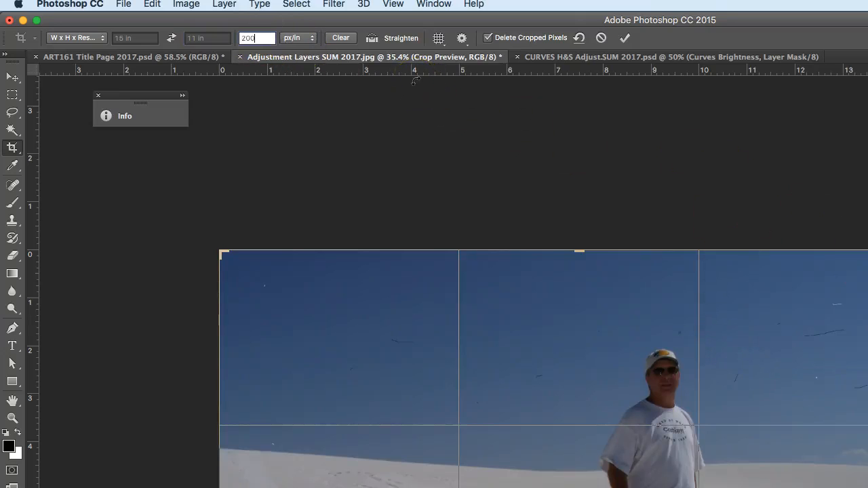
pyautogui.click(311, 38)
pyautogui.click(307, 38)
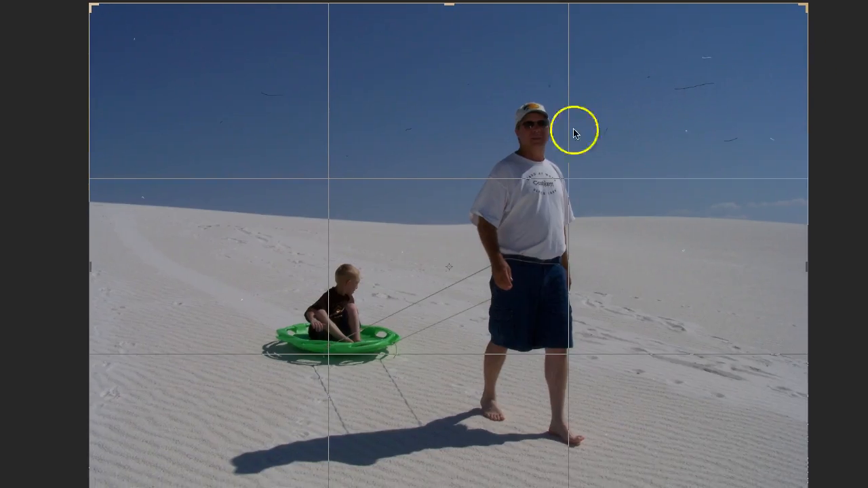
# Position the photo with its upper edge against the crop frame's upper edge and apply the crop
pyautogui.scroll(1, 550, 145)
pyautogui.scroll(-1, 550, 145)
pyautogui.scroll(-5, 550, 145)
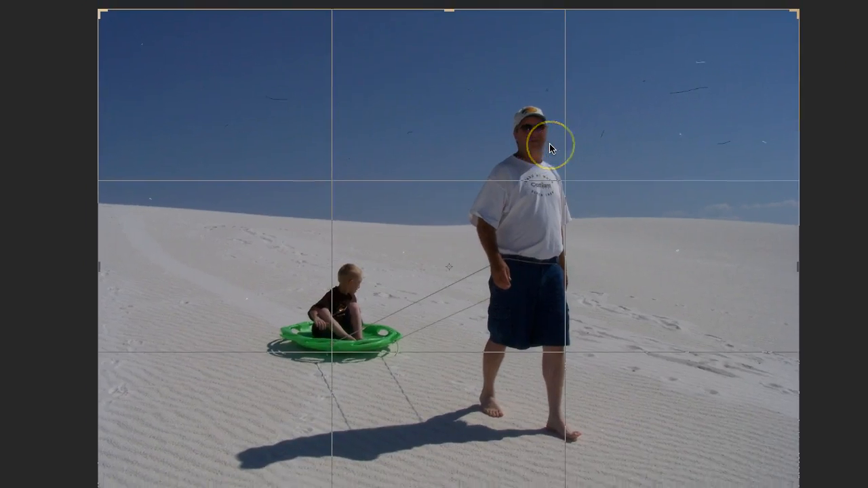
pyautogui.scroll(-3, 550, 148)
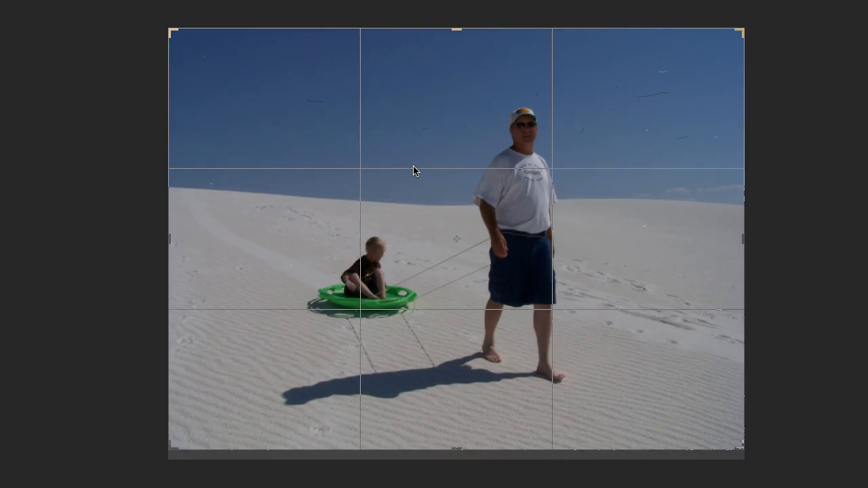
pyautogui.click(635, 184)
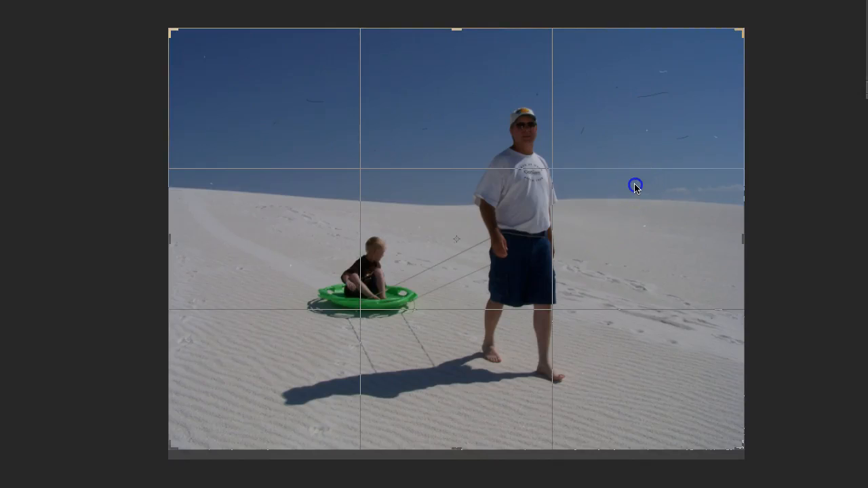
pyautogui.moveTo(634, 197)
pyautogui.mouseDown()
pyautogui.moveTo(635, 224)
pyautogui.moveTo(637, 201)
pyautogui.moveTo(608, 178)
pyautogui.moveTo(633, 174)
pyautogui.moveTo(651, 186)
pyautogui.moveTo(633, 188)
pyautogui.moveTo(634, 195)
pyautogui.moveTo(636, 184)
pyautogui.mouseUp()
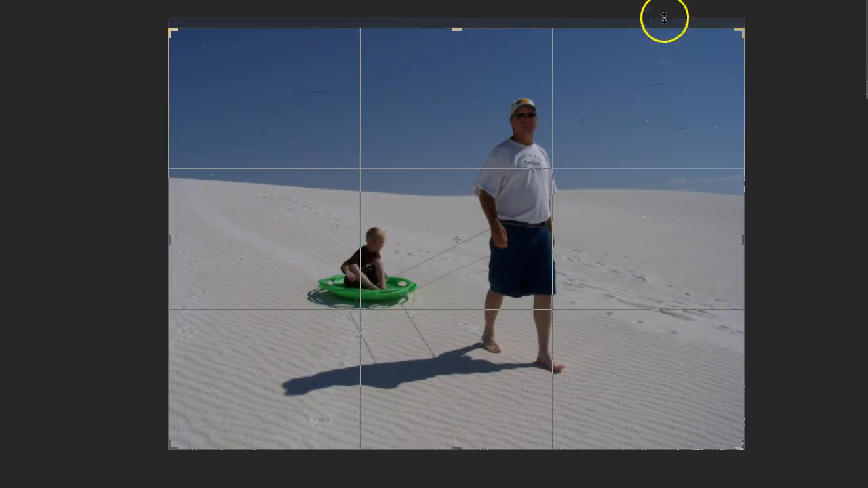
pyautogui.moveTo(697, 92)
pyautogui.mouseDown()
pyautogui.moveTo(697, 113)
pyautogui.moveTo(698, 103)
pyautogui.mouseUp()
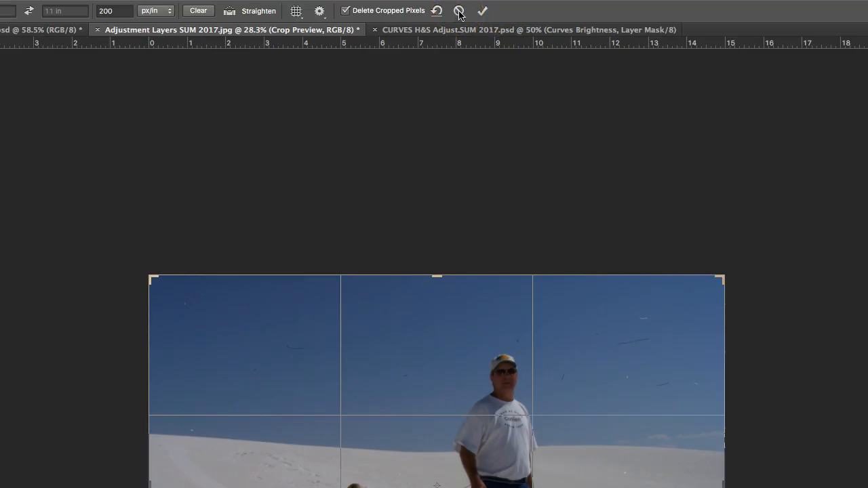
pyautogui.click(482, 11)
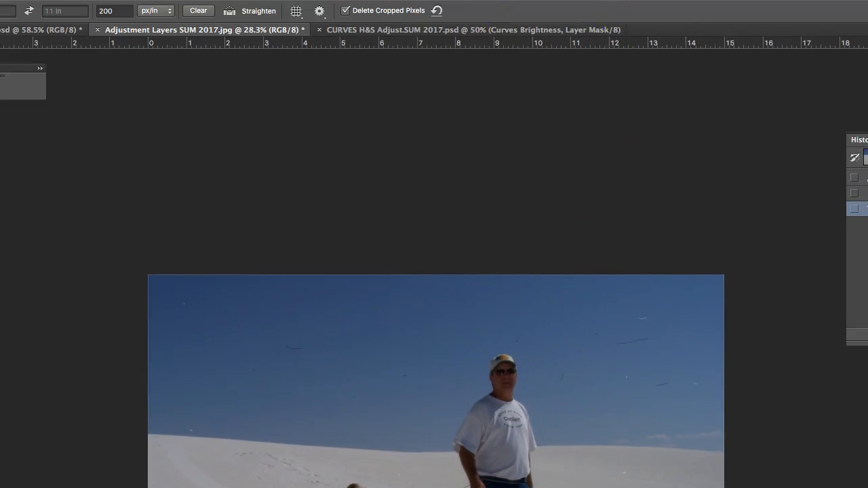
# Check the cropped photo's width, height and resolution in the Image Size dialog, and close it without changes
pyautogui.click(608, 2)
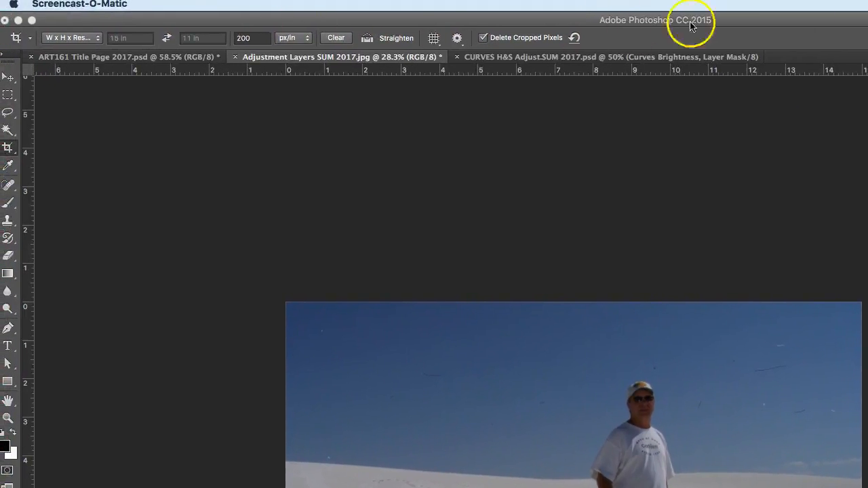
pyautogui.click(690, 24)
pyautogui.click(182, 4)
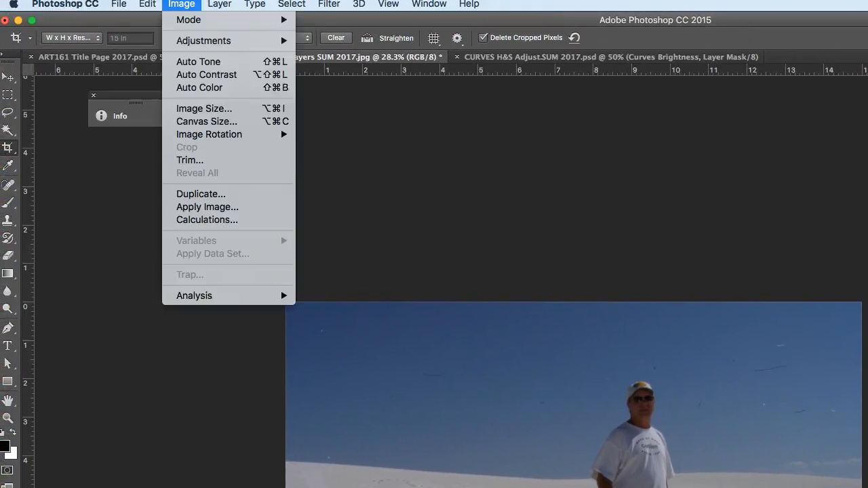
pyautogui.click(220, 110)
pyautogui.press('h')
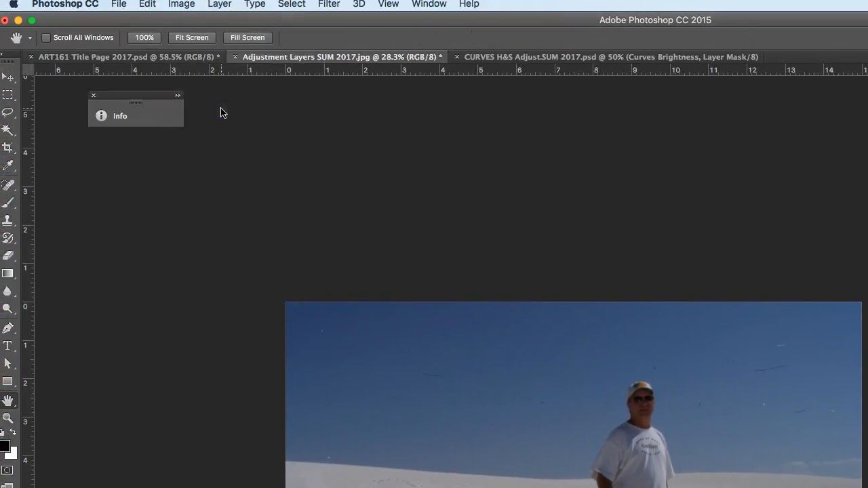
pyautogui.moveTo(851, 486); pyautogui.dragTo(692, 167)
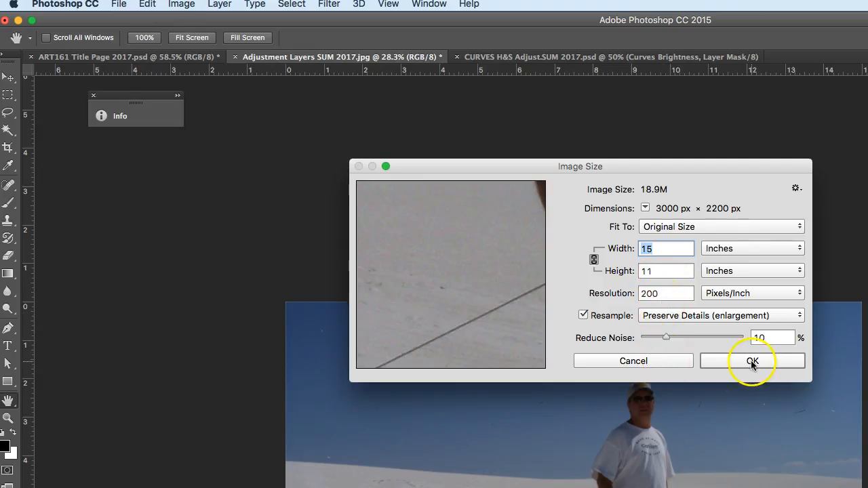
pyautogui.click(652, 363)
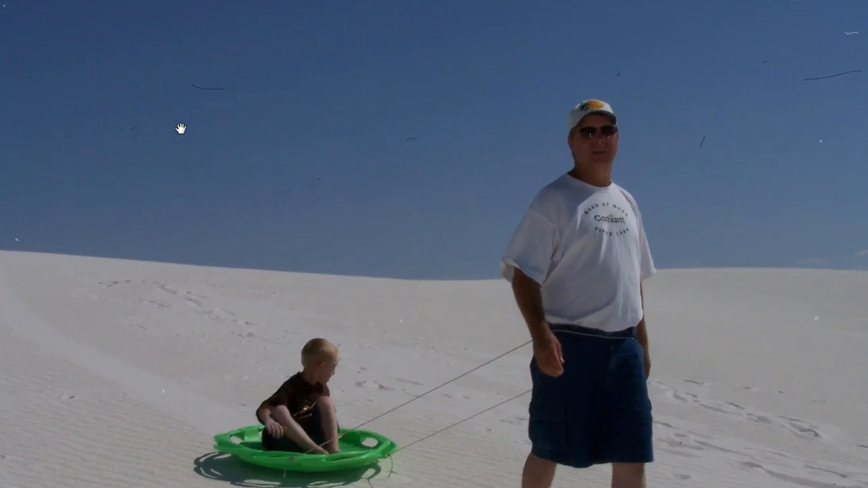
# Choose the Spot Healing Brush for the sky area and set its brush size to 47 px
pyautogui.click(202, 160)
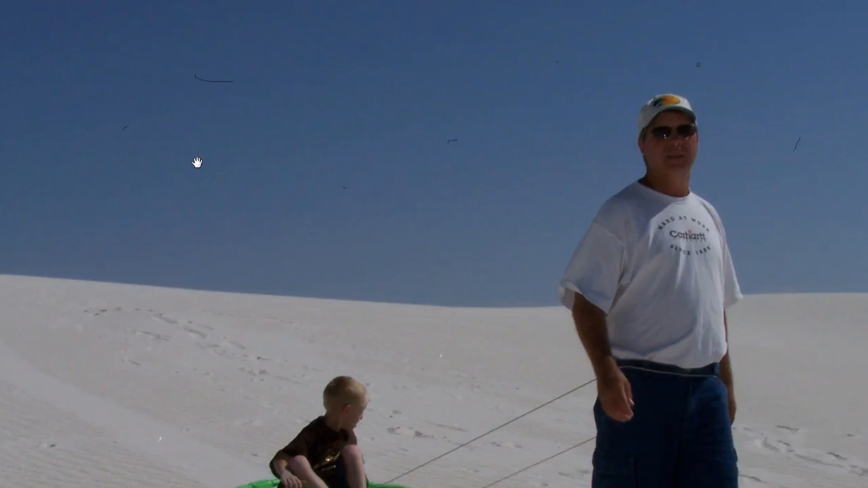
pyautogui.moveTo(198, 163); pyautogui.dragTo(304, 239)
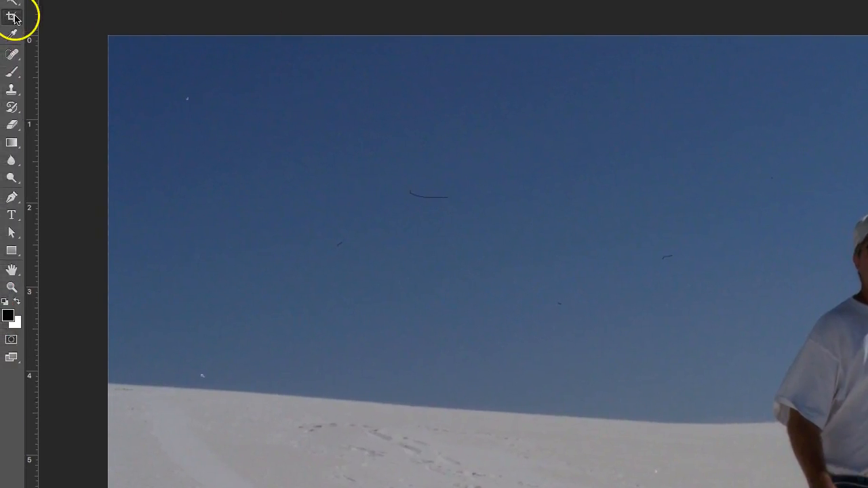
pyautogui.click(11, 56)
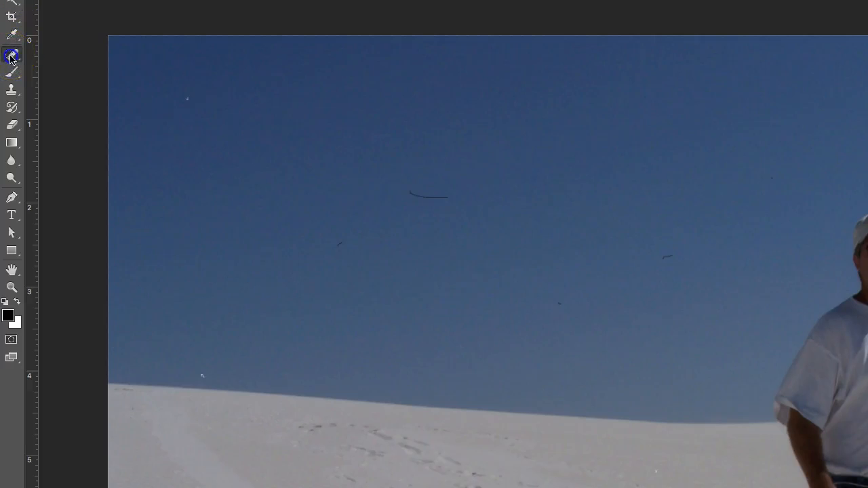
pyautogui.rightClick(11, 57)
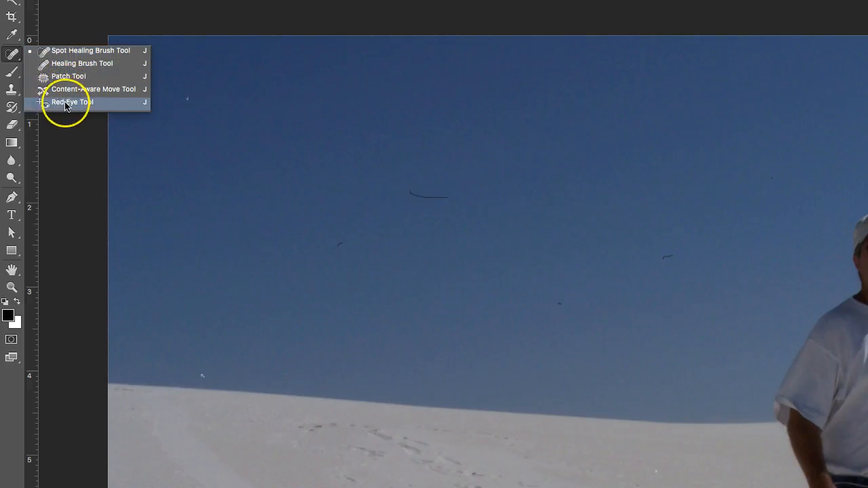
pyautogui.click(80, 54)
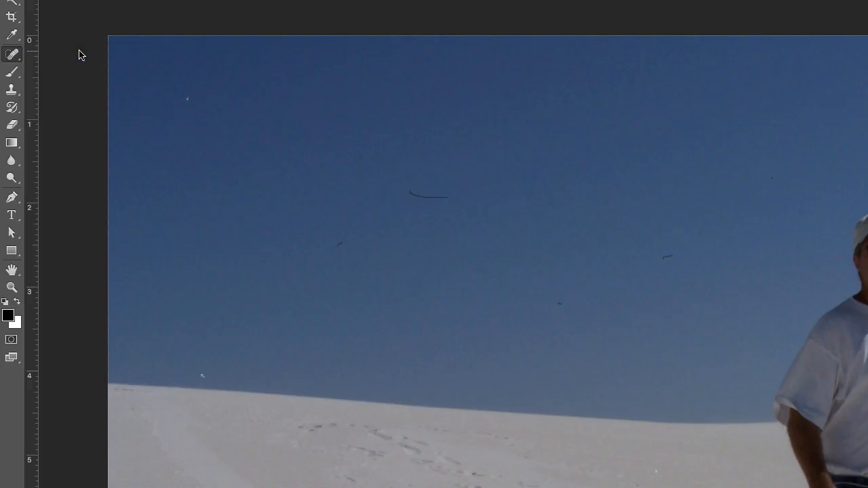
pyautogui.click(185, 96)
pyautogui.click(196, 98)
pyautogui.click(219, 95)
pyautogui.rightClick(216, 98)
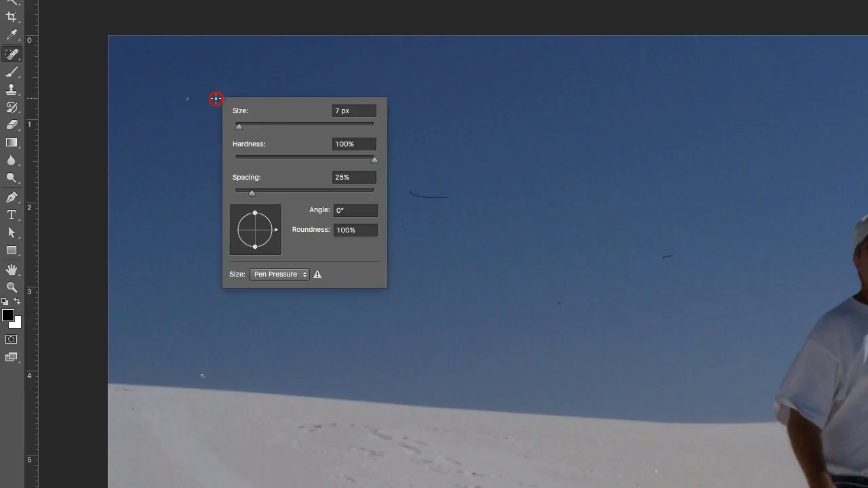
pyautogui.moveTo(239, 126); pyautogui.dragTo(267, 128)
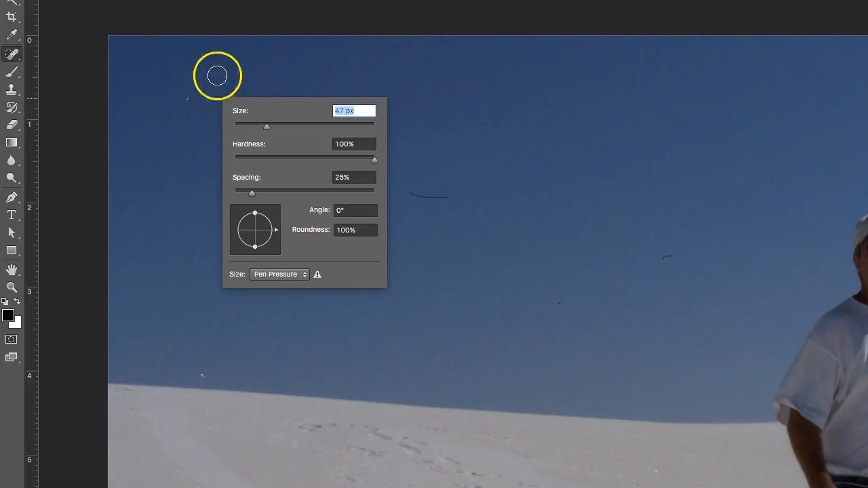
pyautogui.click(210, 80)
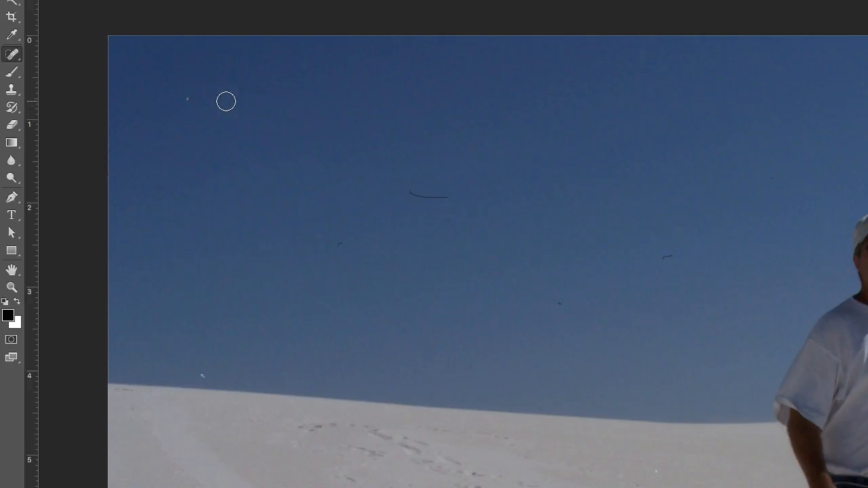
# Adjust the healing brush size to fit the blemishes and heal the white speck and small dark speck in the sky's upper-left area
pyautogui.press('[')
pyautogui.click(189, 99)
pyautogui.press(']')
pyautogui.press(']')
pyautogui.press(']')
pyautogui.press(']')
pyautogui.press(']')
pyautogui.press(']')
pyautogui.press('[')
pyautogui.press('[')
pyautogui.press('[')
pyautogui.press('[')
pyautogui.click(341, 240)
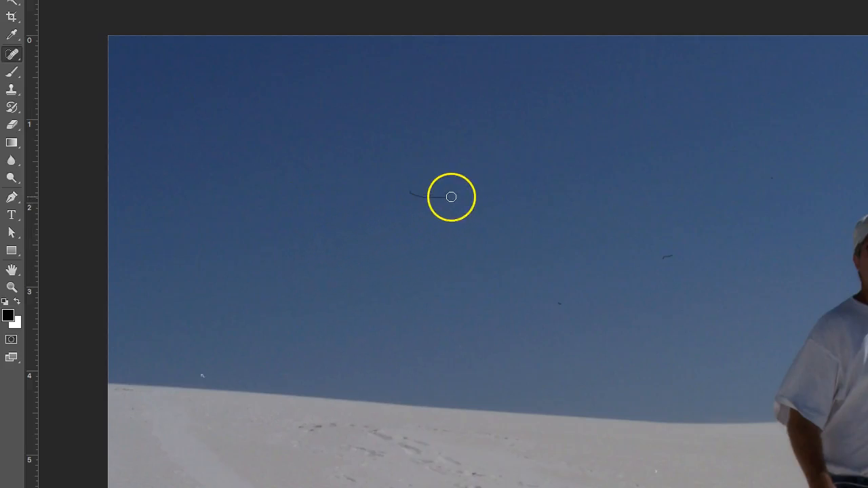
# Heal the long dark scratch, the white speck above the dune line and the two dark marks in the left half of the sky
pyautogui.moveTo(450, 196); pyautogui.dragTo(409, 198)
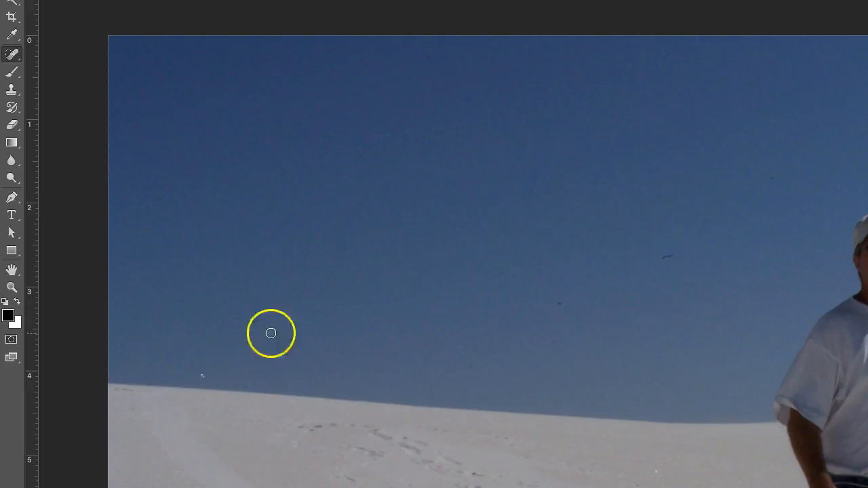
pyautogui.click(204, 375)
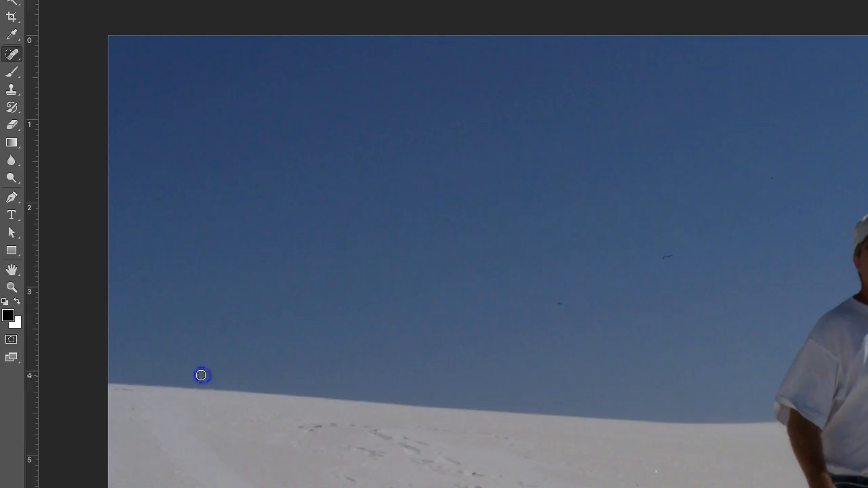
pyautogui.click(566, 303)
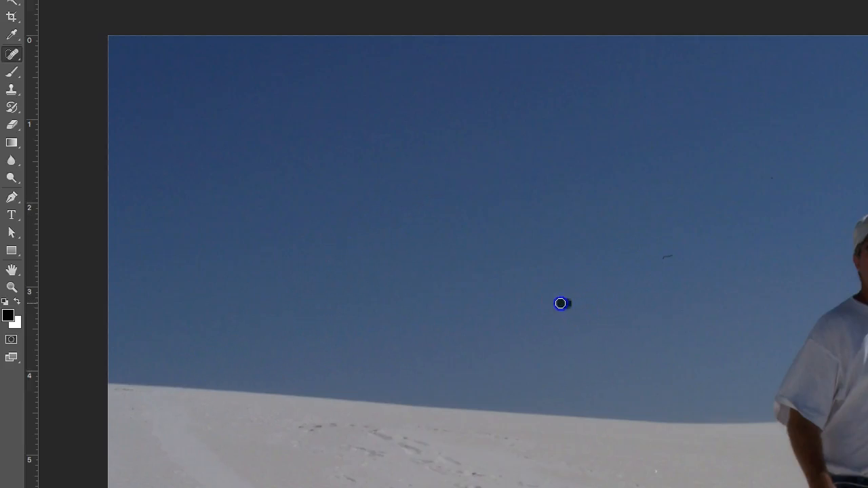
pyautogui.click(668, 257)
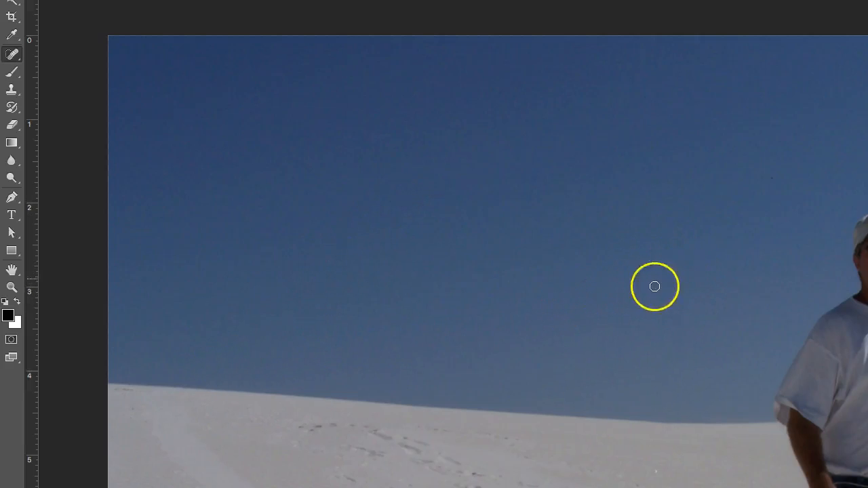
# Heal the white speck on the sand beside the boy on the green sled
pyautogui.moveTo(678, 422)
pyautogui.mouseDown()
pyautogui.moveTo(666, 413)
pyautogui.moveTo(678, 181)
pyautogui.mouseUp()
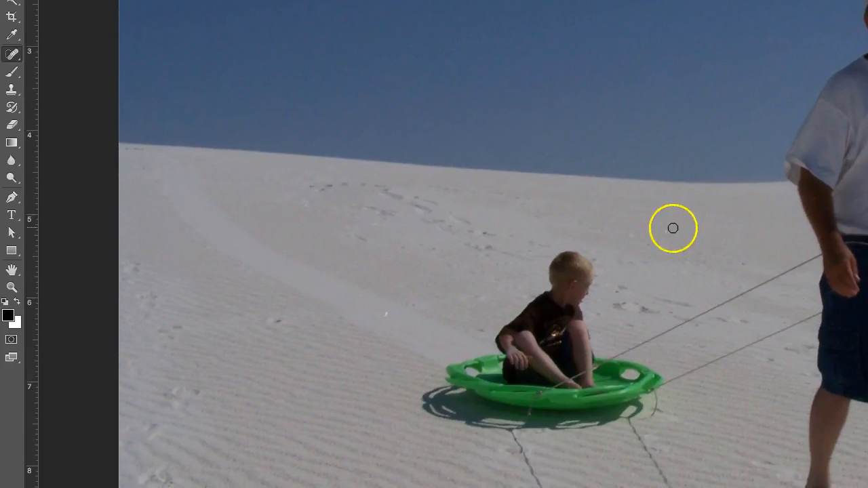
pyautogui.click(387, 310)
pyautogui.moveTo(652, 425)
pyautogui.mouseDown()
pyautogui.moveTo(653, 229)
pyautogui.moveTo(570, 459)
pyautogui.moveTo(519, 485)
pyautogui.mouseUp()
# Heal the two dark specks in the sky near the man's cap
pyautogui.moveTo(601, 278); pyautogui.dragTo(343, 337)
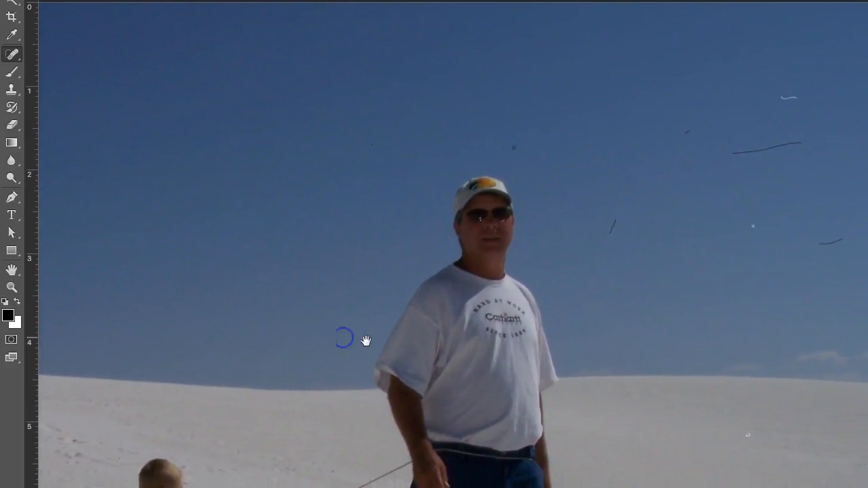
pyautogui.keyDown('alt'); pyautogui.click(374, 142); pyautogui.keyUp('alt')
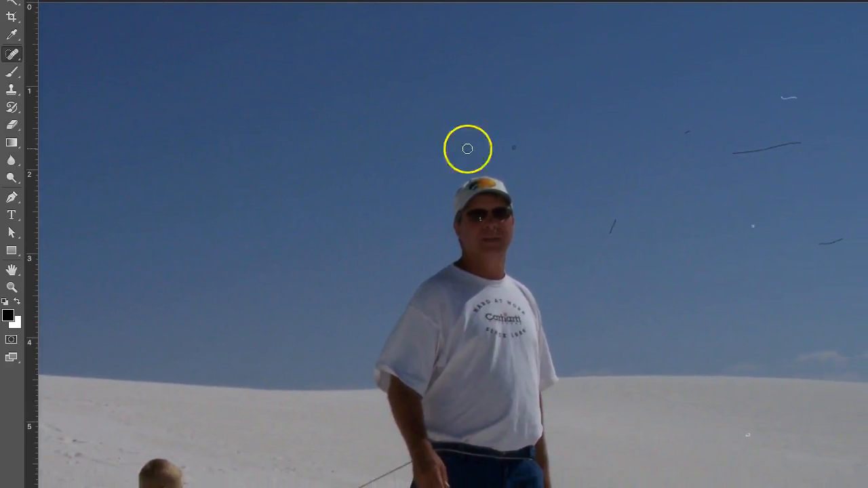
pyautogui.click(513, 147)
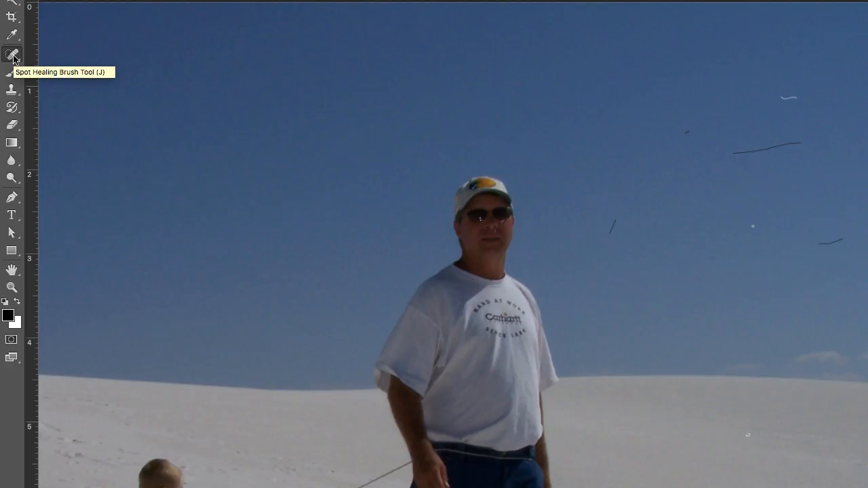
# With the Clone Stamp tool, sample clean sky beside the small dark speck right of the man's cap and paint over the speck
pyautogui.click(10, 90)
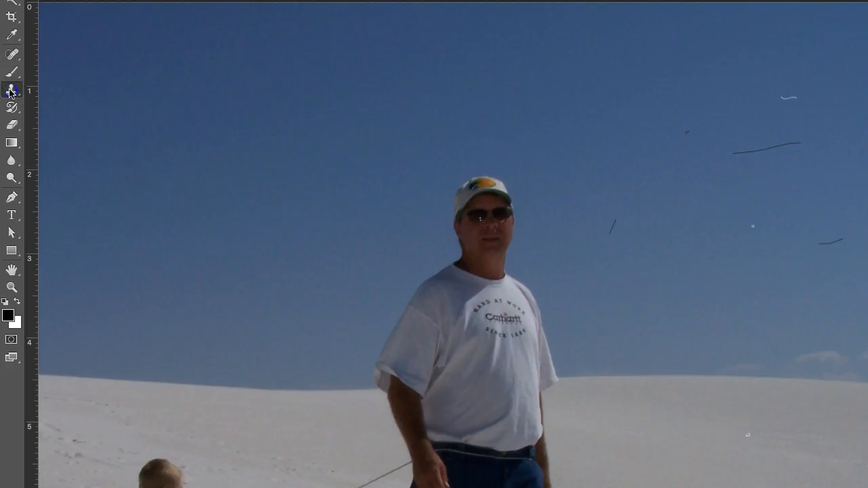
pyautogui.click(10, 90)
pyautogui.click(70, 89)
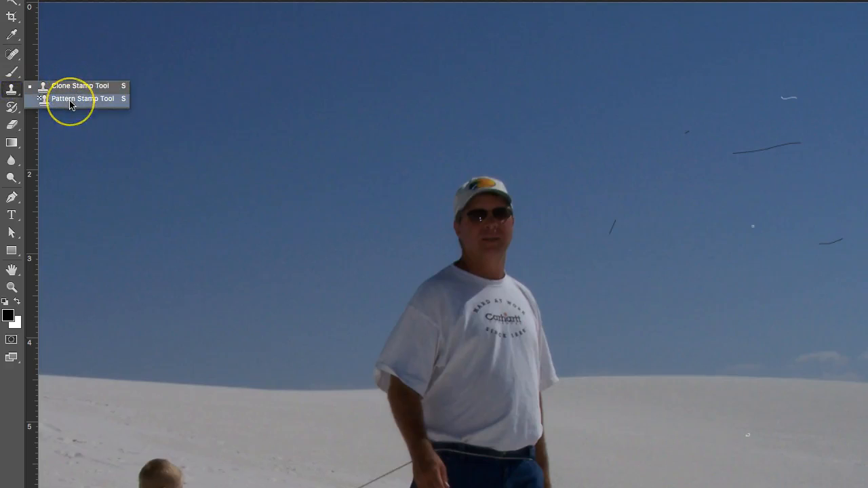
pyautogui.click(69, 89)
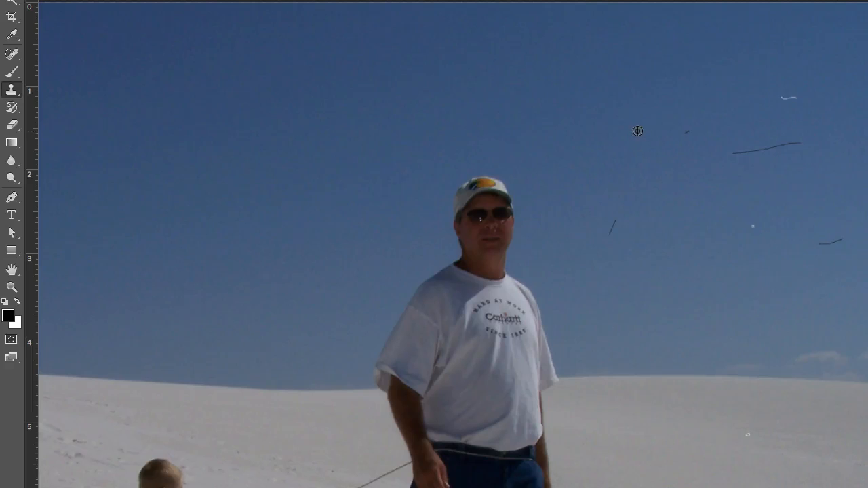
pyautogui.keyDown('alt'); pyautogui.click(684, 131); pyautogui.keyUp('alt')
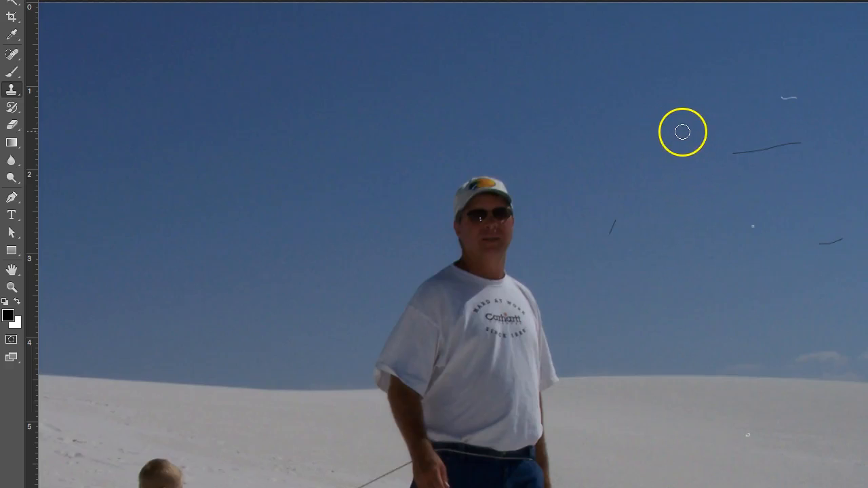
pyautogui.click(688, 131)
pyautogui.click(690, 136)
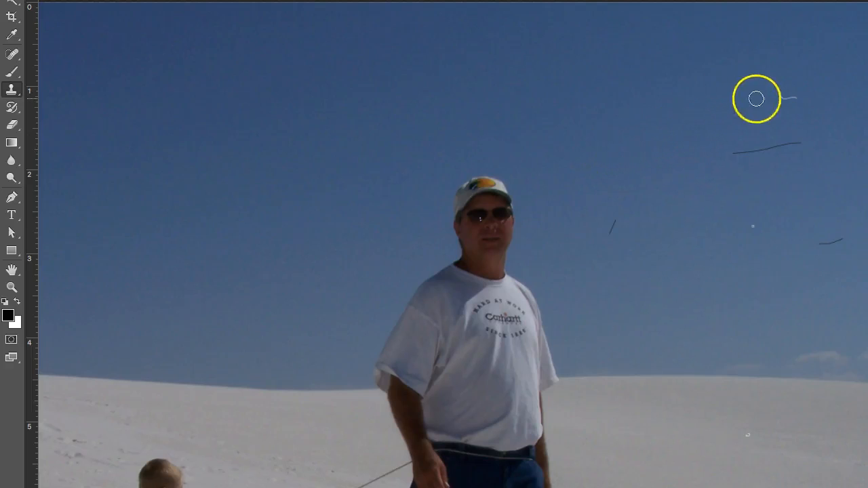
# Clone clean sky over the white squiggle, the short scratch beside the man's head, the white dot and the short dark scratch farther right
pyautogui.moveTo(784, 98); pyautogui.dragTo(794, 97)
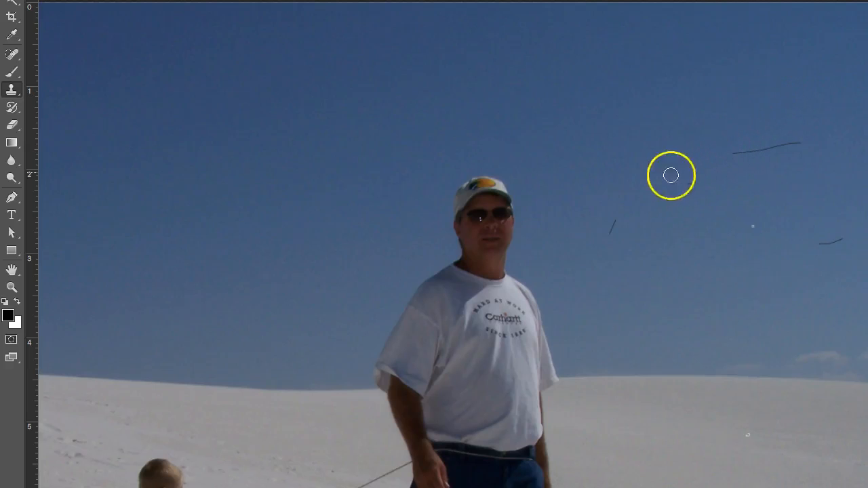
pyautogui.click(612, 230)
pyautogui.click(749, 225)
pyautogui.moveTo(817, 247); pyautogui.dragTo(835, 238)
# Clone clean sky over the long dark scratch in the upper-right sky, including its remaining traces
pyautogui.click(792, 159)
pyautogui.moveTo(728, 154); pyautogui.dragTo(806, 142)
pyautogui.click(795, 160)
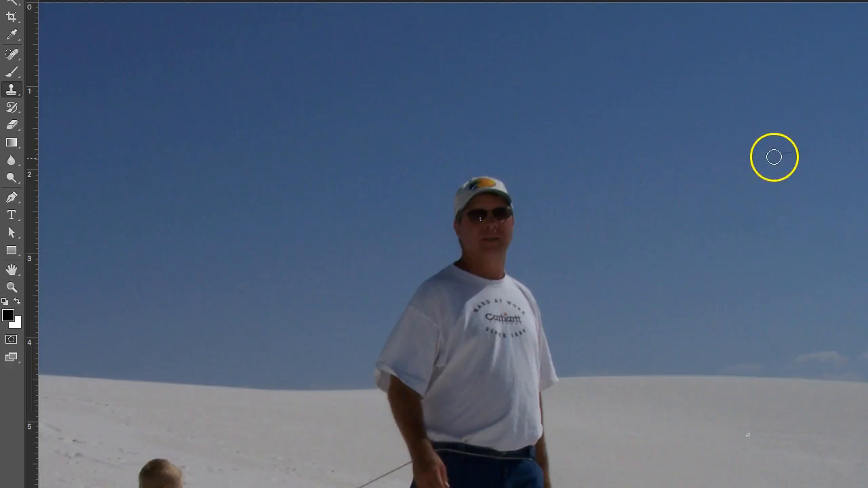
pyautogui.moveTo(776, 155); pyautogui.dragTo(811, 154)
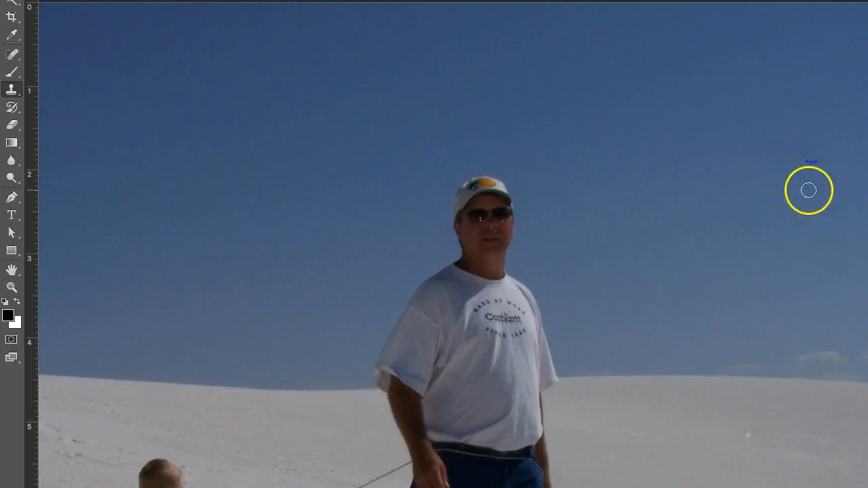